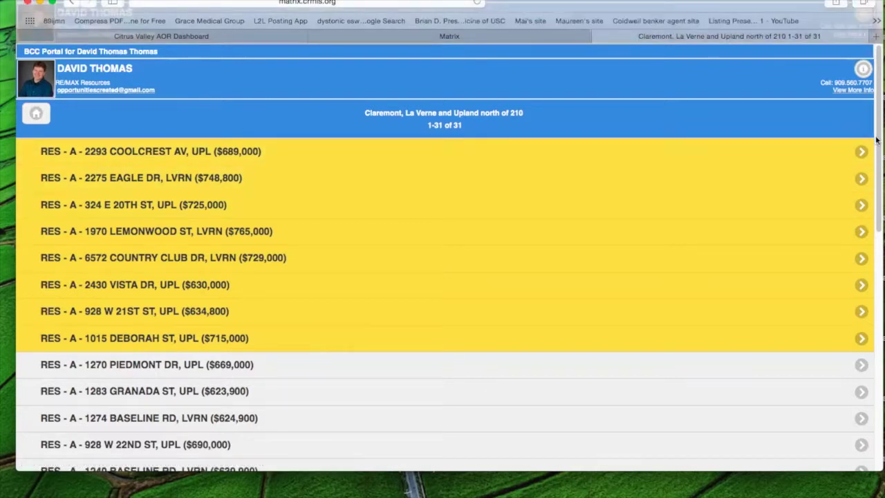
# - Switch from the bottom of the mobile results to the Desktop Portal view
pyautogui.scroll(-15, 877, 146)
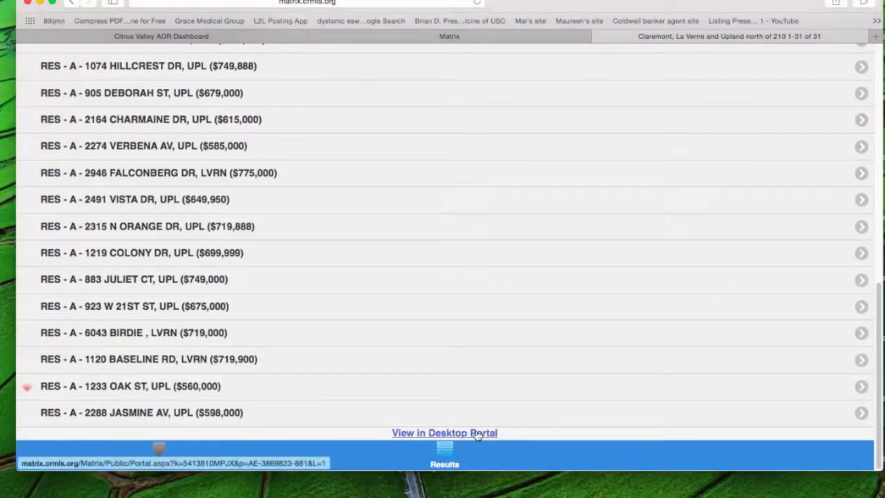
pyautogui.click(477, 434)
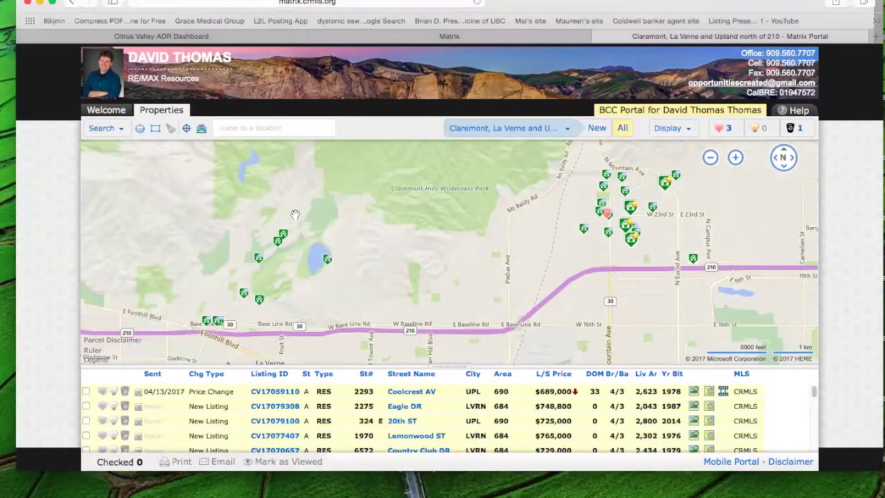
pyautogui.click(121, 131)
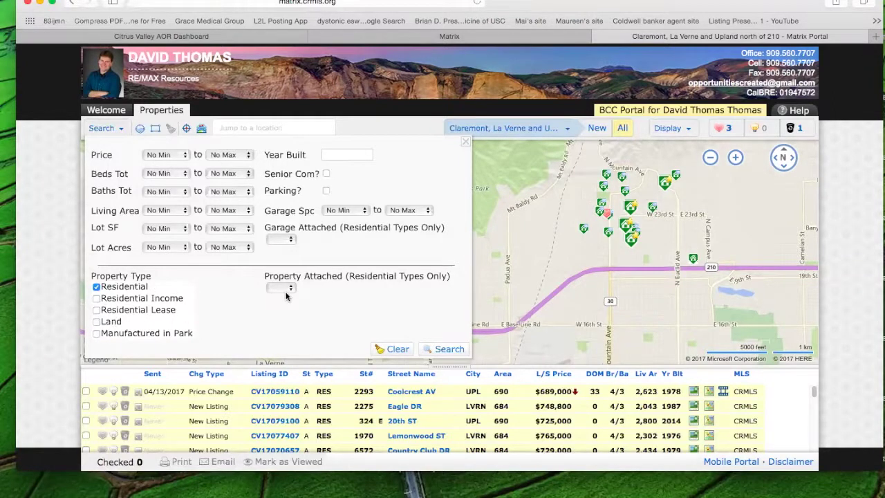
pyautogui.click(122, 131)
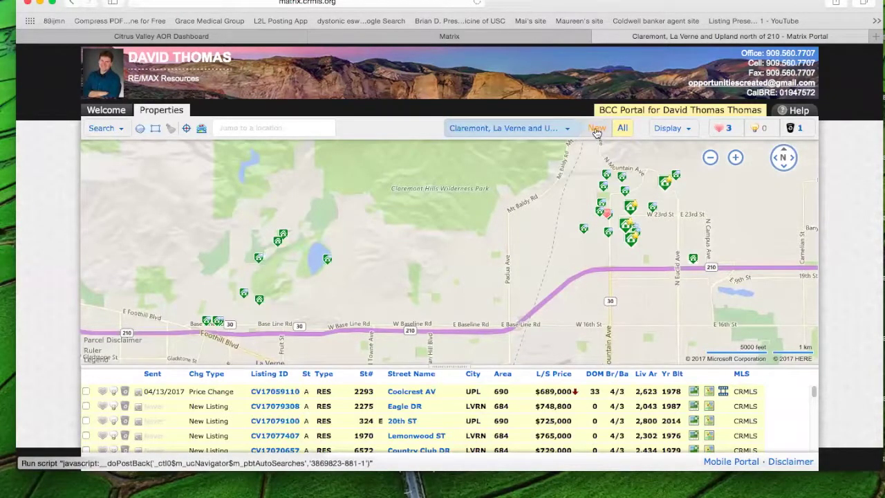
pyautogui.click(568, 132)
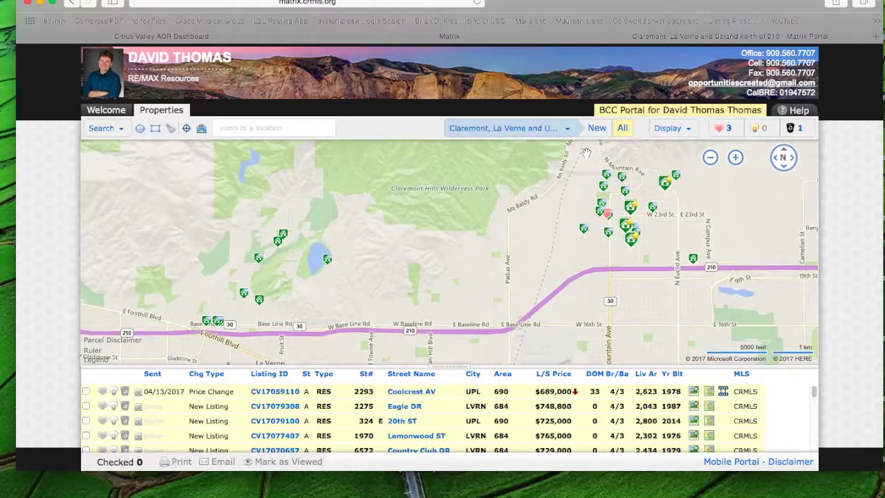
pyautogui.click(688, 130)
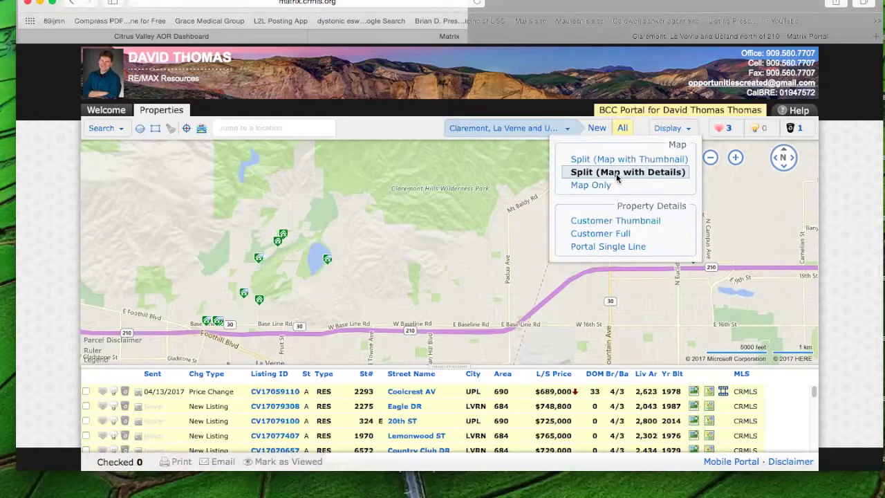
pyautogui.click(589, 185)
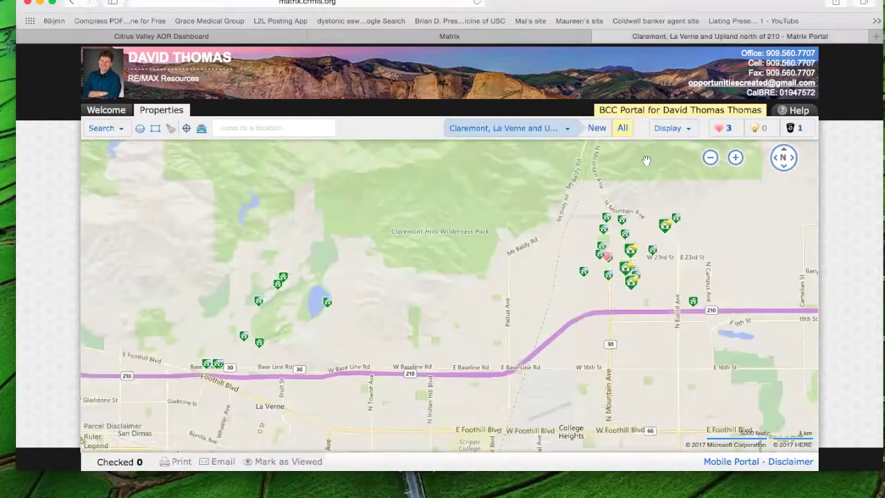
pyautogui.click(689, 131)
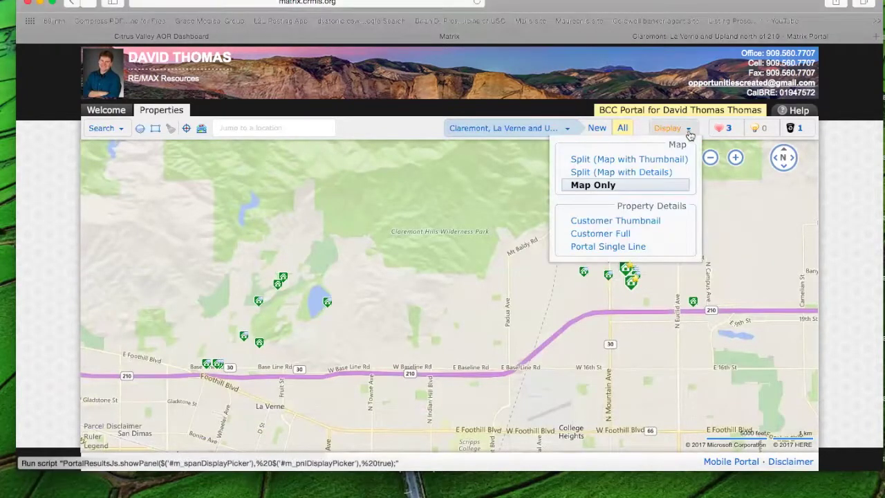
pyautogui.click(659, 160)
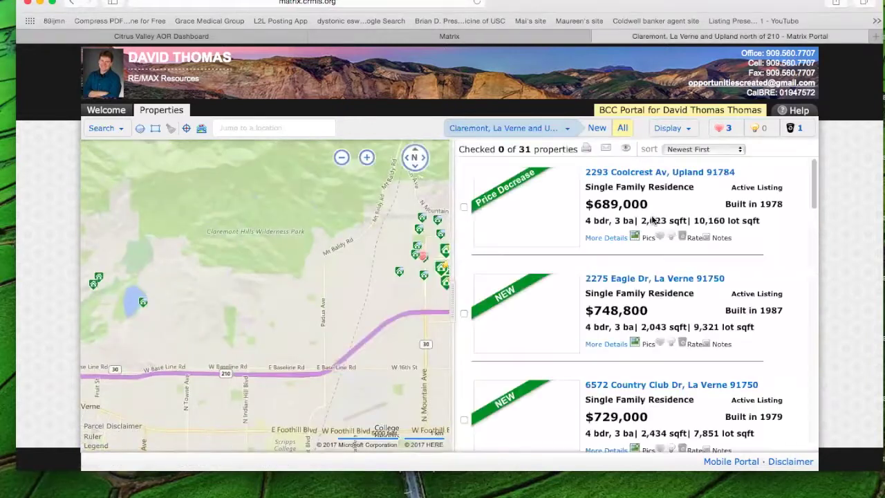
pyautogui.click(689, 132)
pyautogui.click(655, 174)
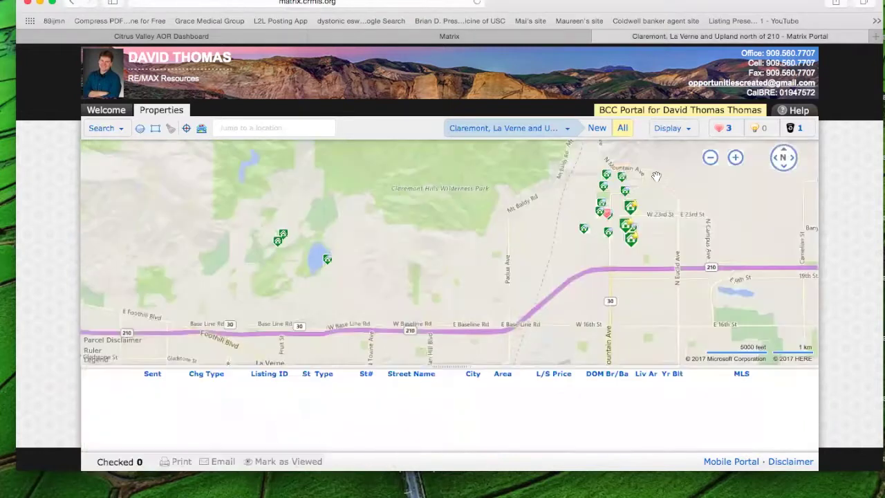
pyautogui.click(727, 128)
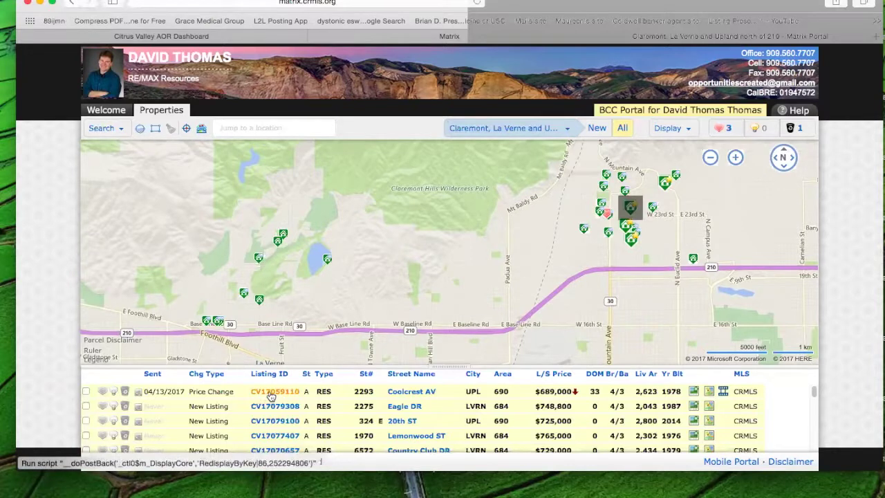
pyautogui.click(270, 393)
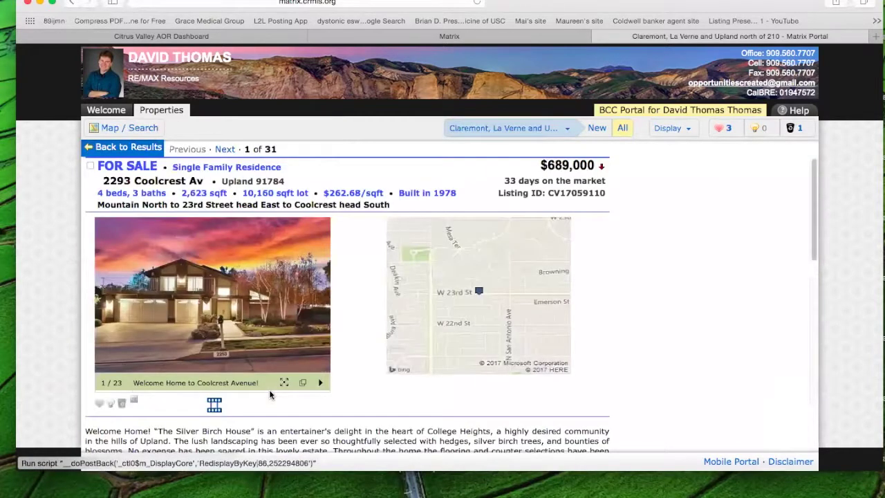
pyautogui.click(321, 307)
pyautogui.click(321, 307)
pyautogui.click(320, 307)
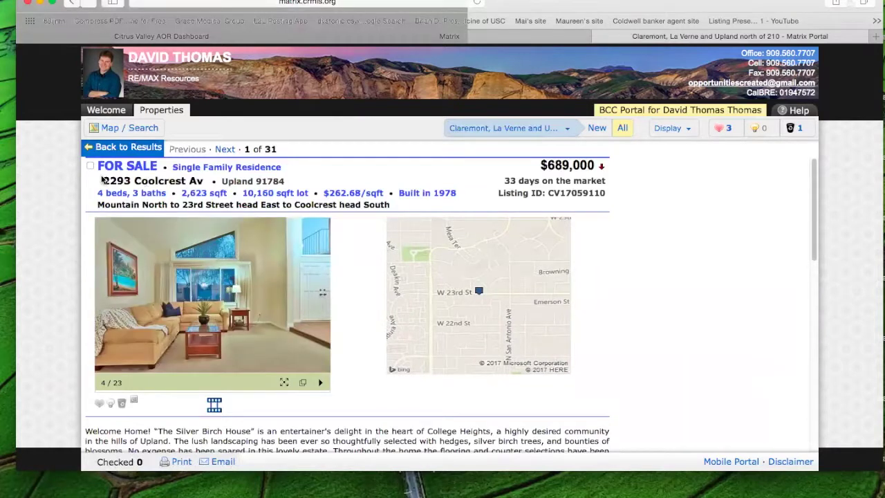
pyautogui.click(115, 148)
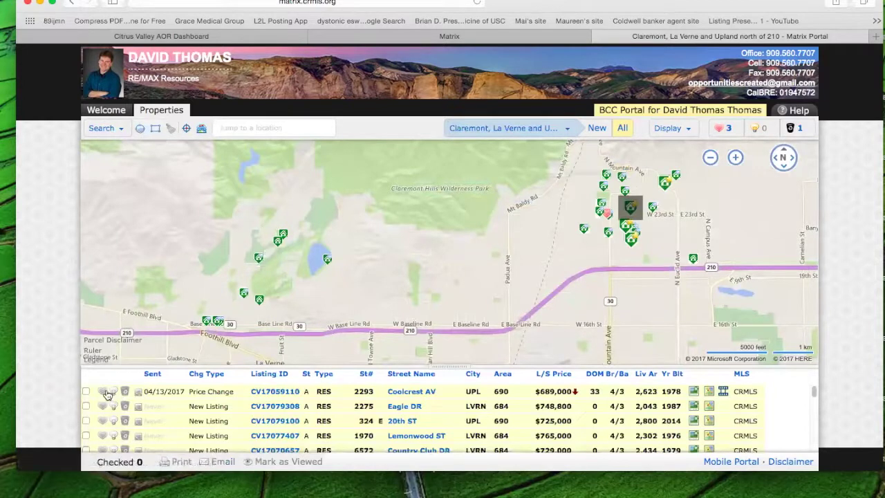
# - Favorite the Coolcrest Av home, reopen its details, view more photos and open its map
pyautogui.click(103, 392)
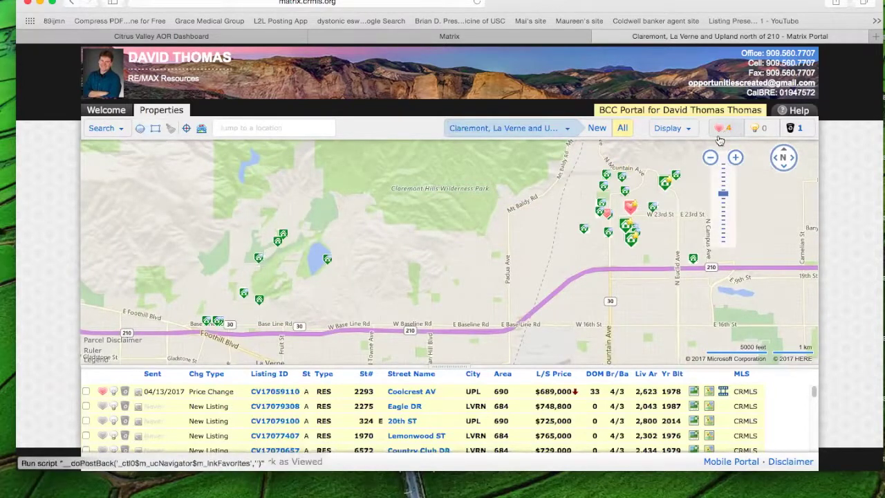
pyautogui.click(283, 392)
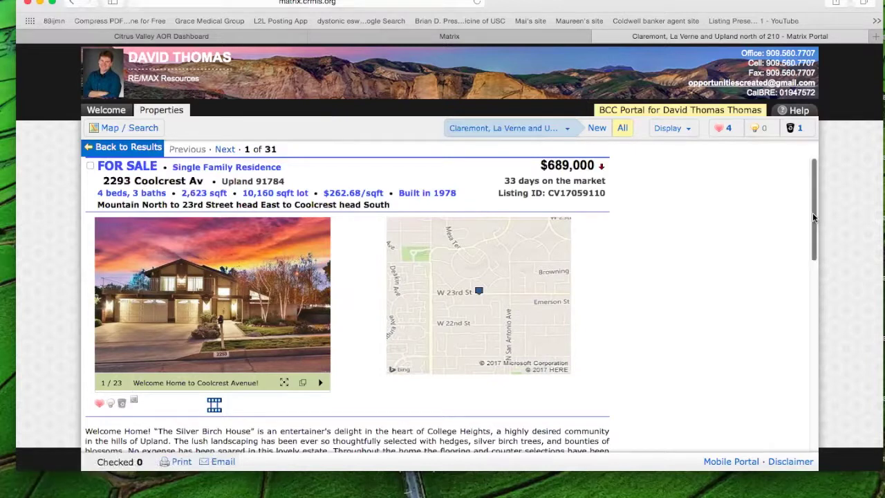
pyautogui.moveTo(813, 237); pyautogui.dragTo(814, 180)
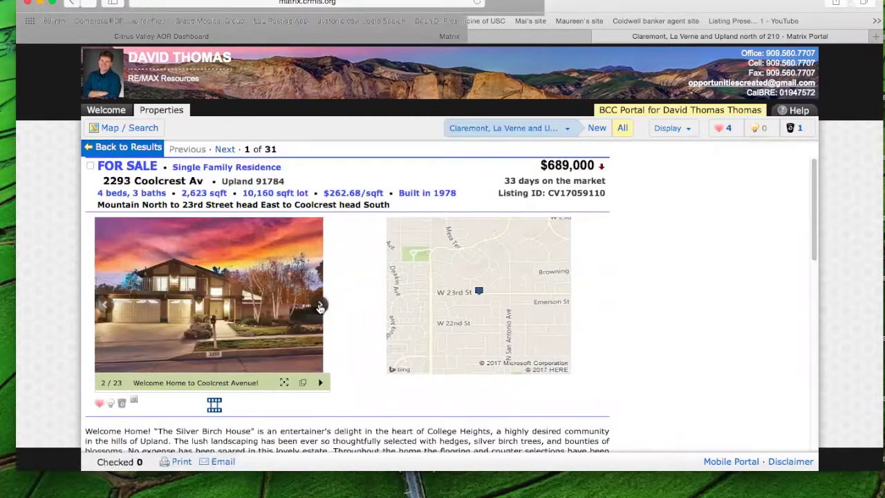
pyautogui.click(320, 307)
pyautogui.click(321, 308)
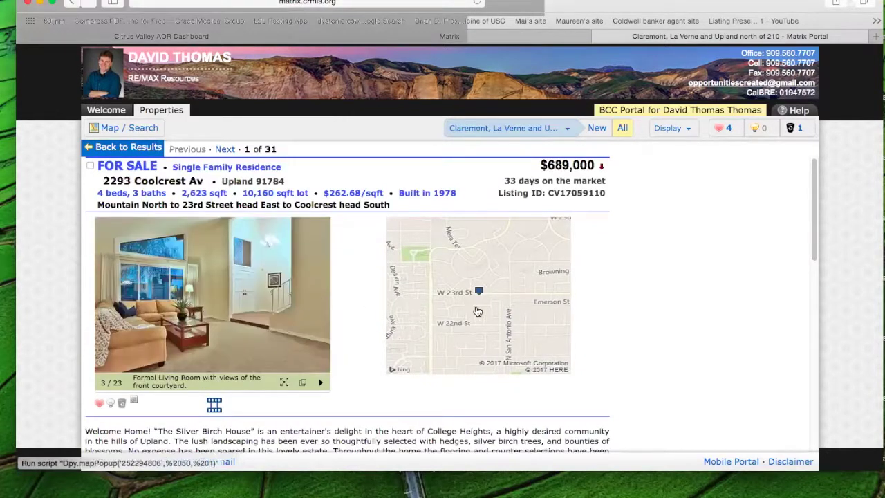
pyautogui.click(476, 309)
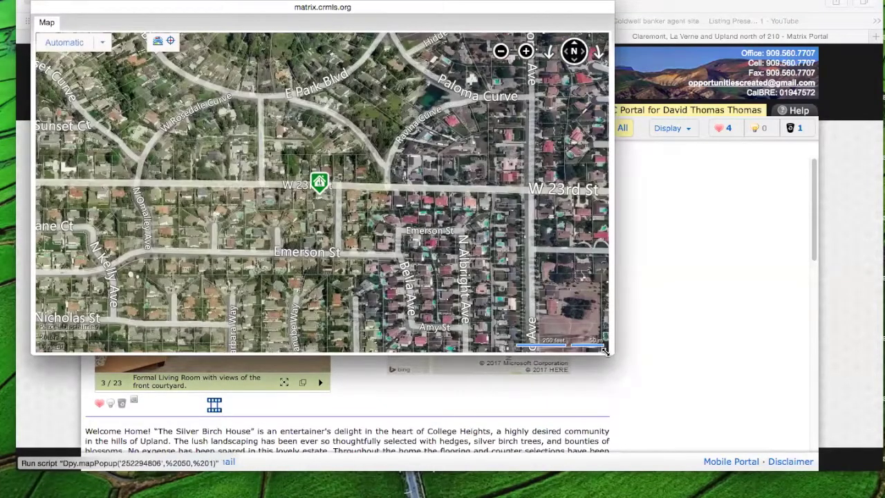
# - Enlarge the map window, zoom out two levels, and pan south to Route 210
pyautogui.moveTo(605, 351); pyautogui.dragTo(649, 431)
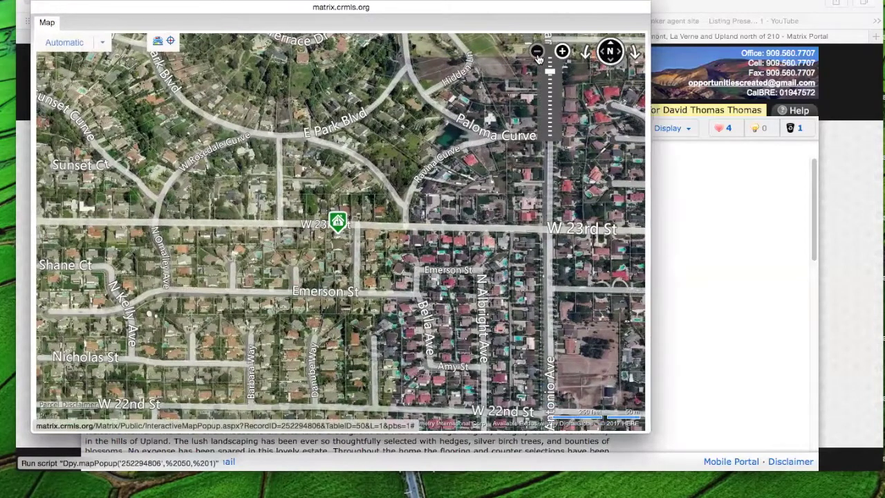
pyautogui.click(538, 53)
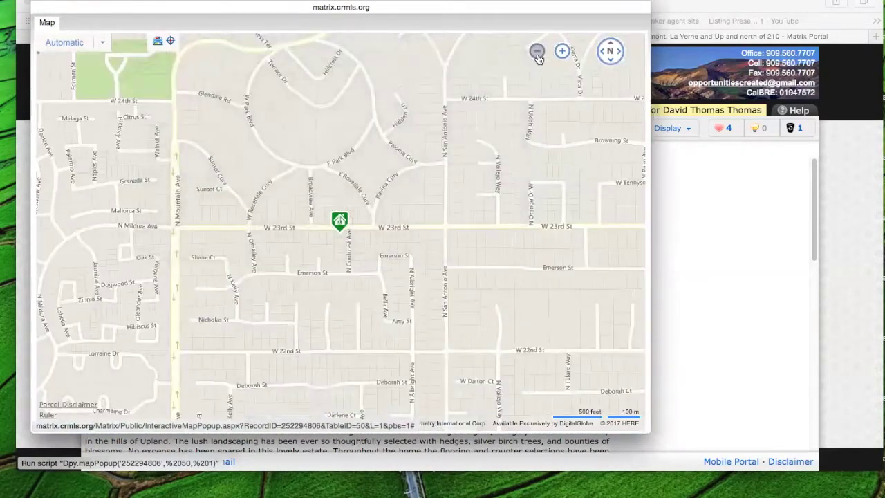
pyautogui.click(538, 52)
pyautogui.moveTo(343, 230)
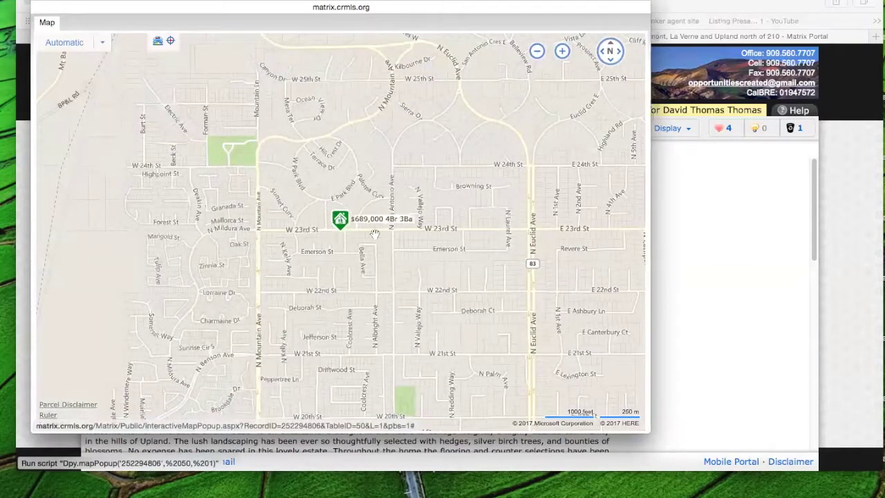
pyautogui.moveTo(391, 231); pyautogui.dragTo(467, 134)
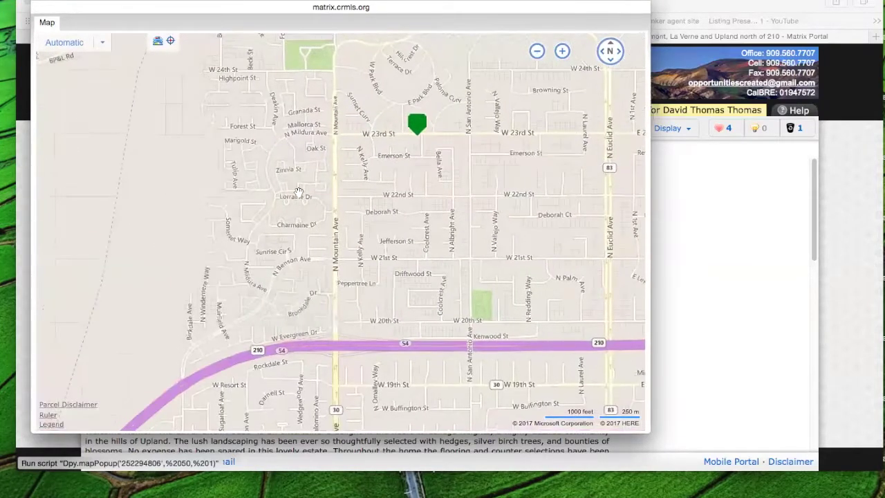
pyautogui.moveTo(184, 287); pyautogui.dragTo(266, 231)
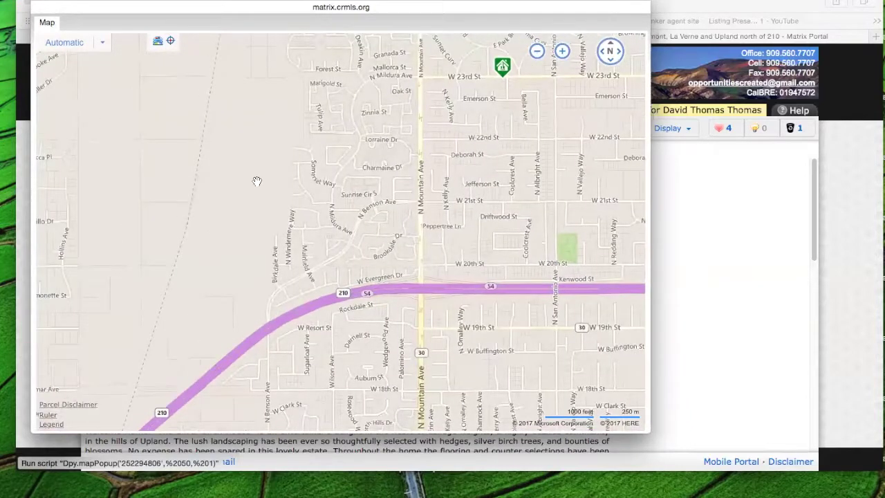
pyautogui.moveTo(195, 352); pyautogui.dragTo(264, 251)
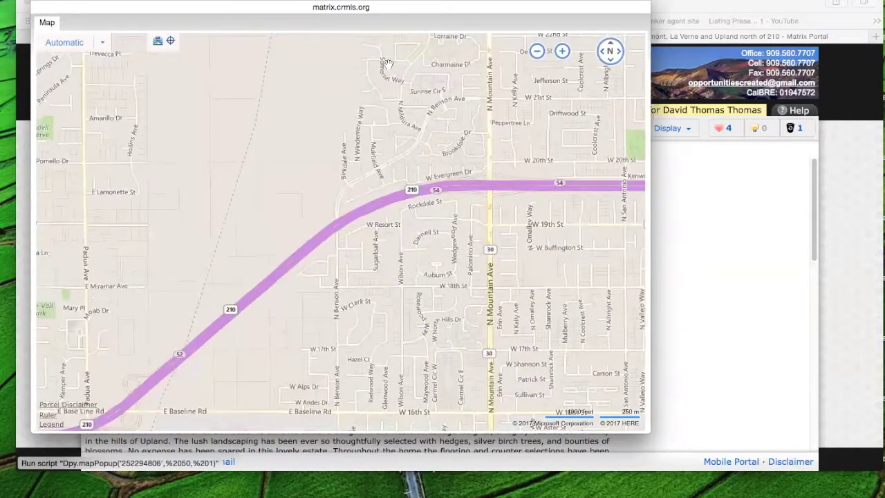
# - Close the map popup and review the $689,000 Coolcrest Av details page
pyautogui.click(40, 3)
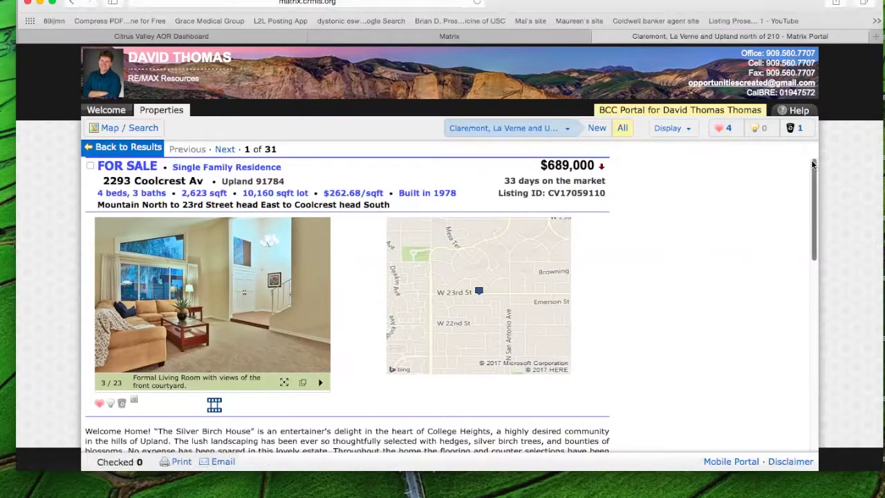
pyautogui.scroll(-5, 813, 184)
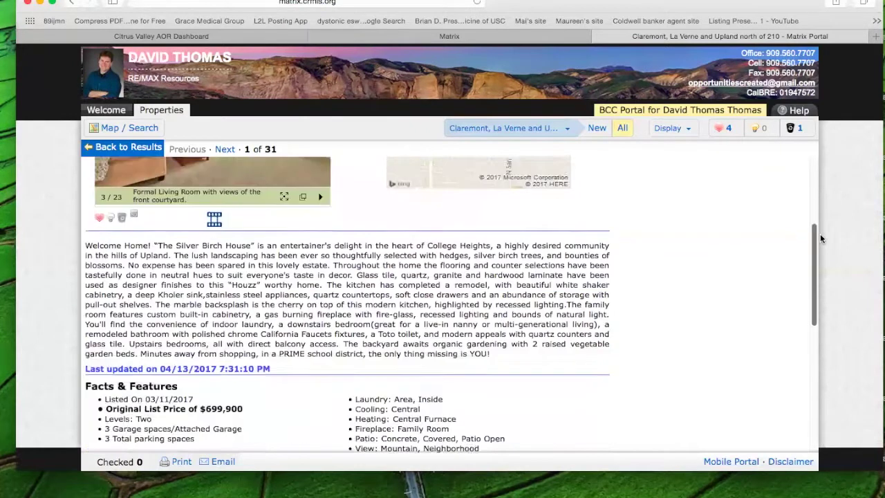
pyautogui.scroll(5, 817, 205)
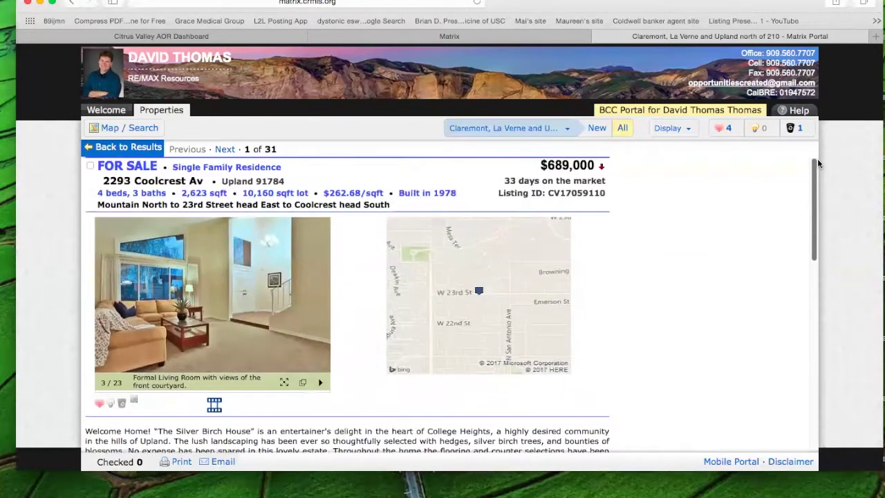
pyautogui.scroll(-1, 816, 166)
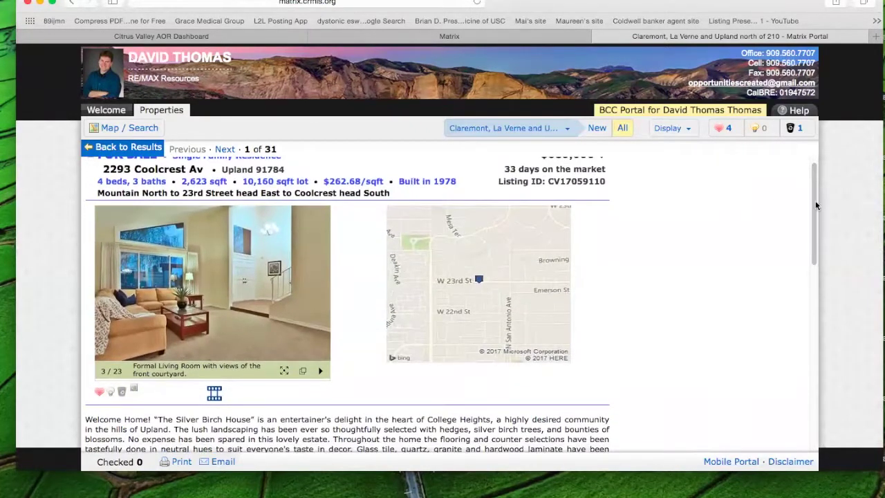
pyautogui.scroll(1, 816, 180)
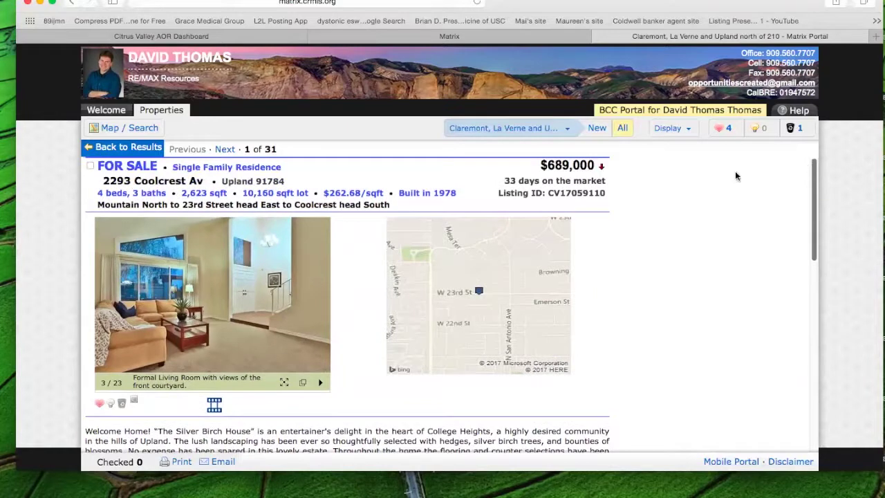
# - Check the Coolcrest Av listing, cancel the email form with 'Send me a copy' unticked
pyautogui.click(91, 167)
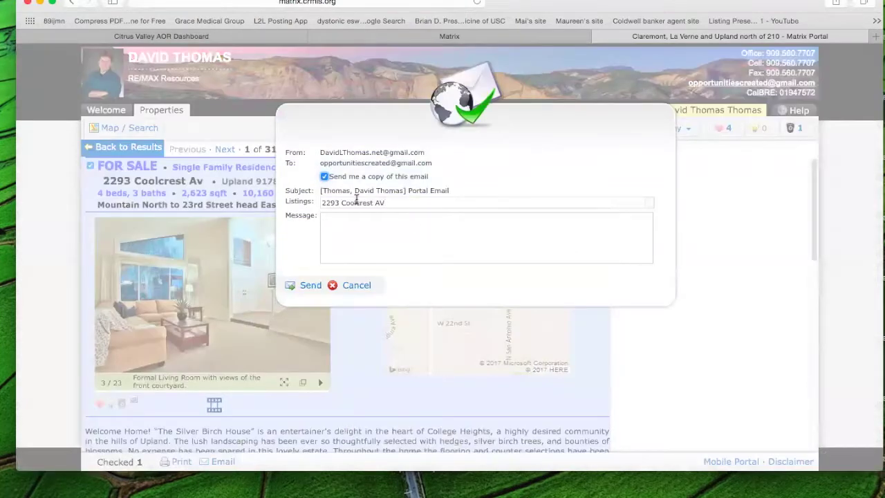
pyautogui.click(324, 177)
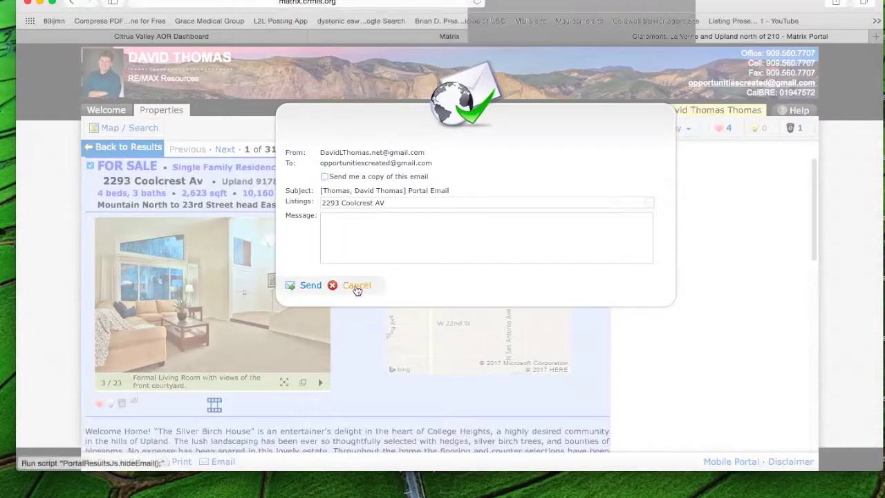
pyautogui.click(355, 286)
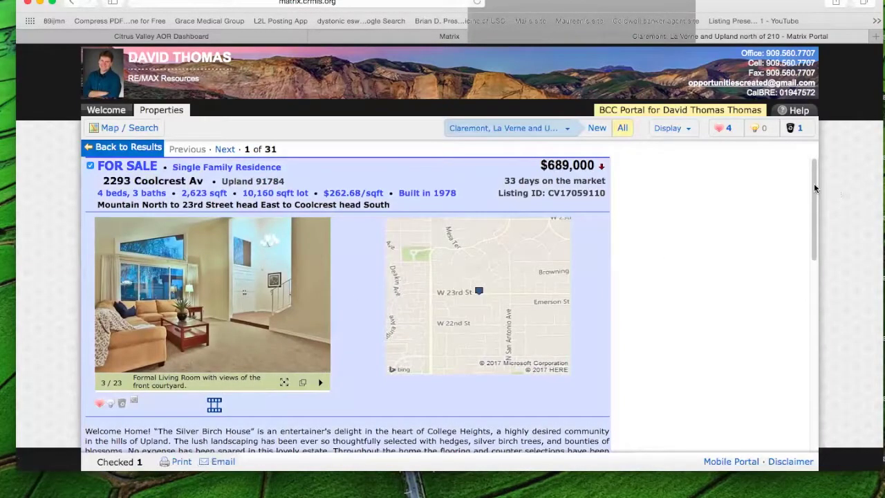
pyautogui.moveTo(813, 210); pyautogui.dragTo(837, 411)
pyautogui.moveTo(835, 370); pyautogui.dragTo(829, 404)
pyautogui.moveTo(817, 330); pyautogui.dragTo(816, 170)
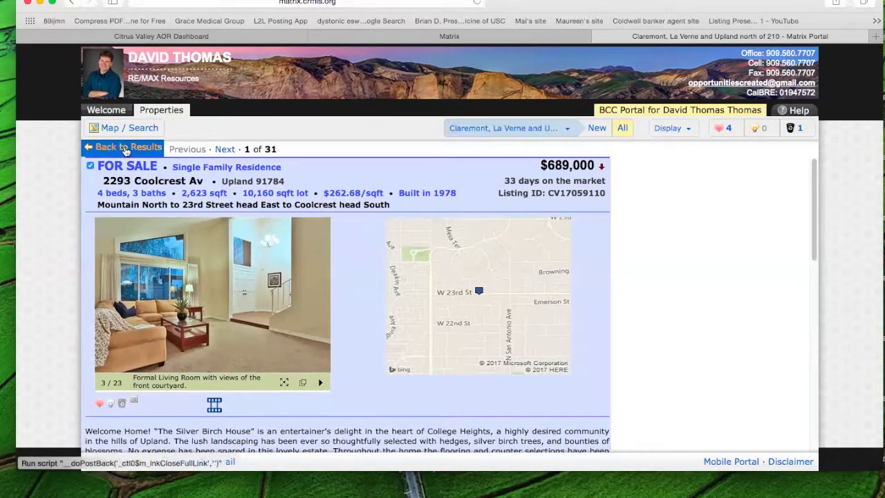
# - From the results table, add the note 'I want to see this.' to the Coolcrest Av row
pyautogui.click(124, 148)
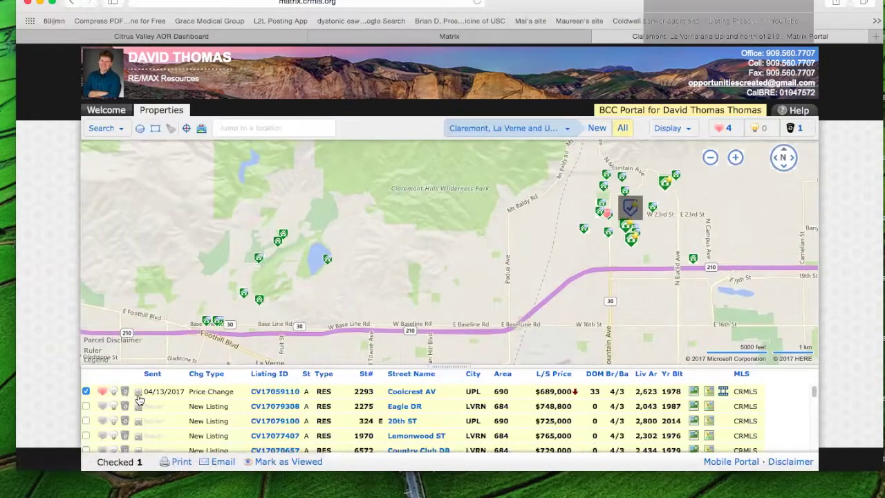
pyautogui.click(138, 393)
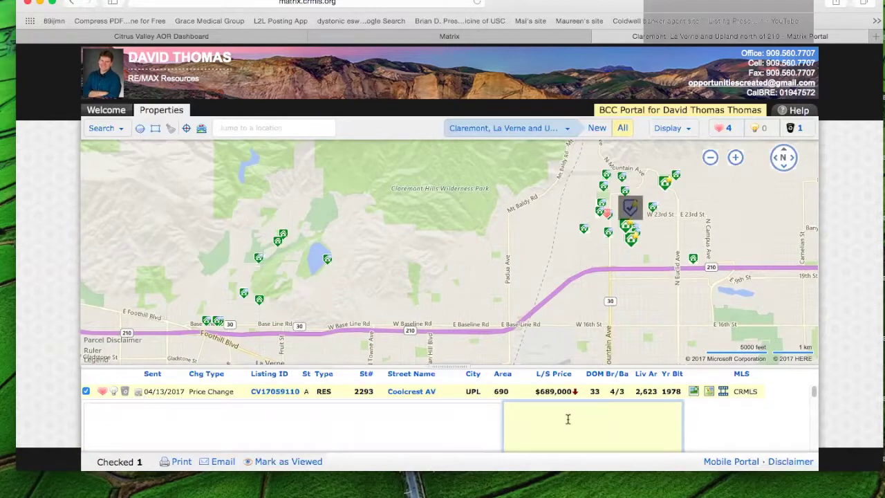
pyautogui.write('kjh')
pyautogui.press('BackSpace')
pyautogui.press('BackSpace')
pyautogui.press('BackSpace')
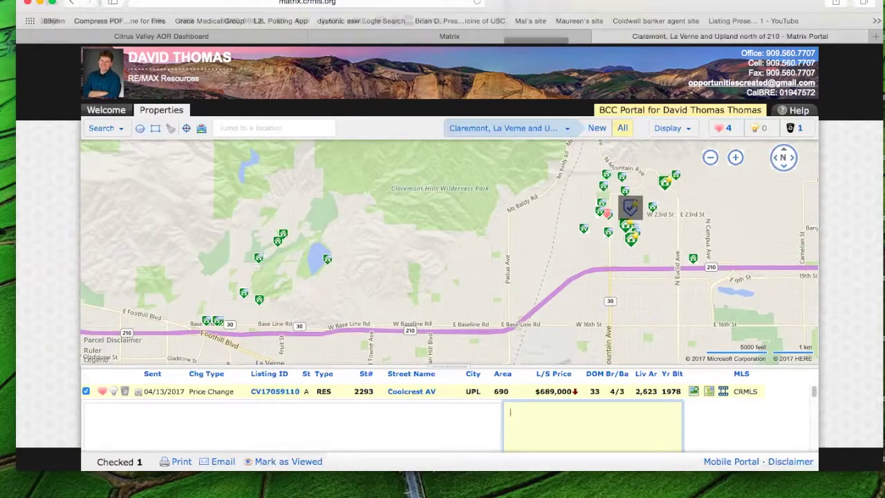
pyautogui.write('I want to see this.')
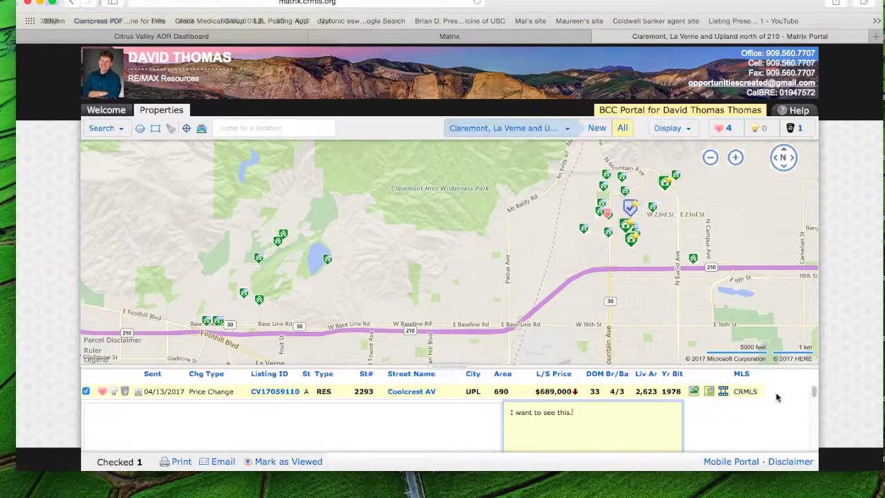
pyautogui.scroll(-2, 814, 396)
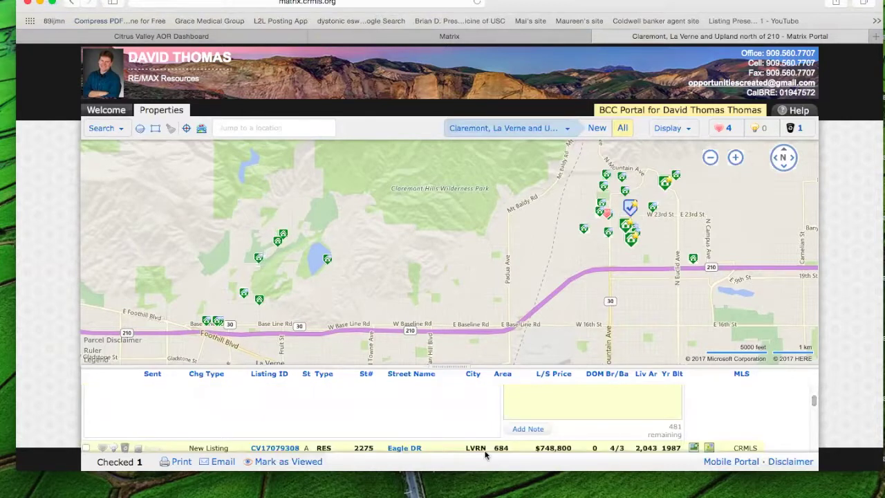
pyautogui.click(629, 216)
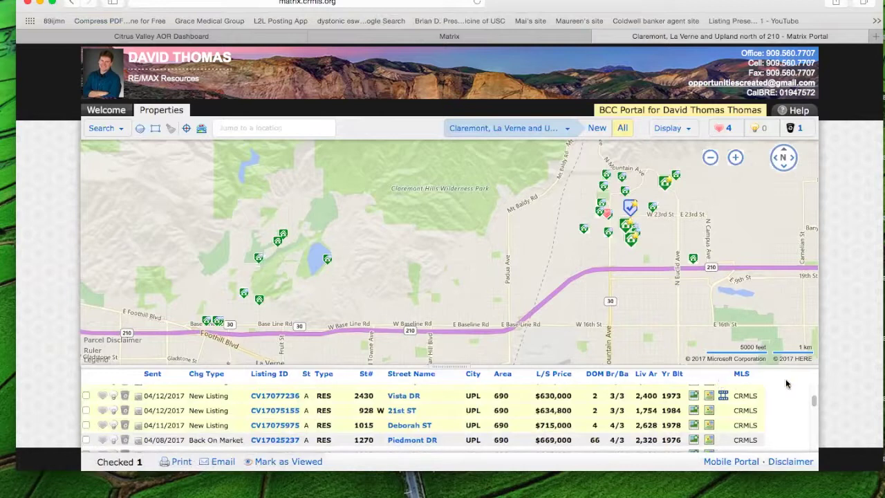
pyautogui.moveTo(814, 400); pyautogui.dragTo(814, 388)
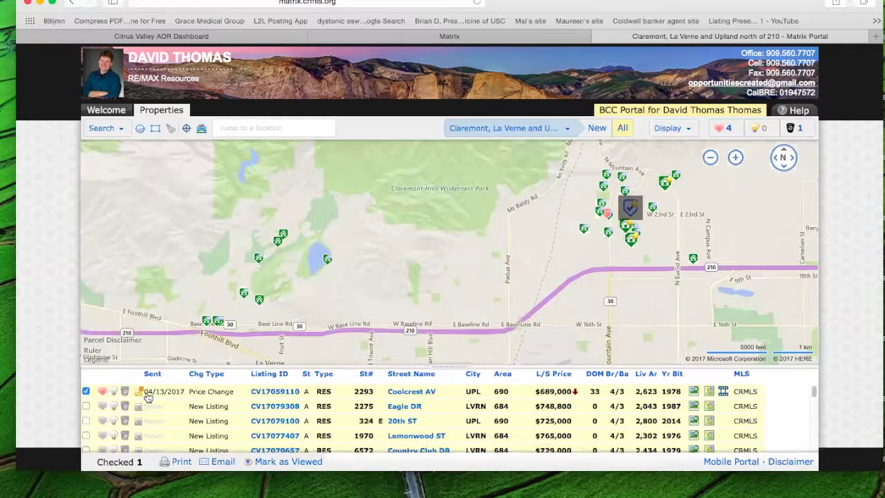
pyautogui.click(86, 392)
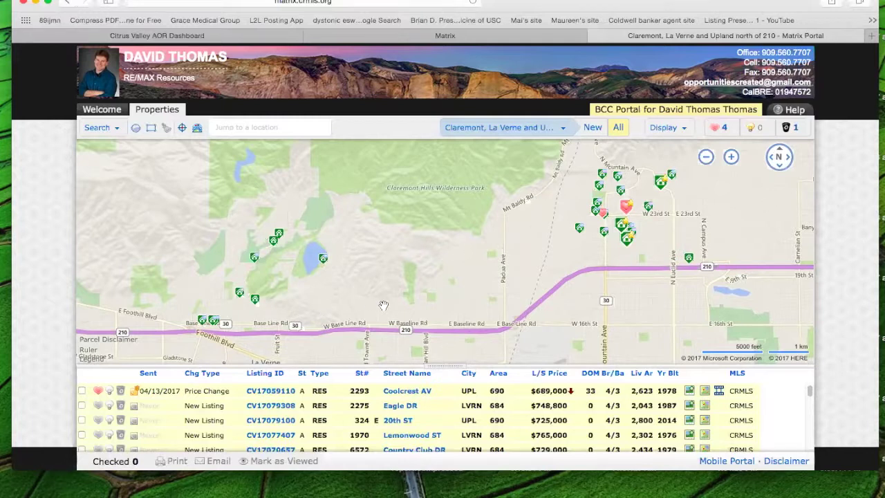
pyautogui.moveTo(238, 292)
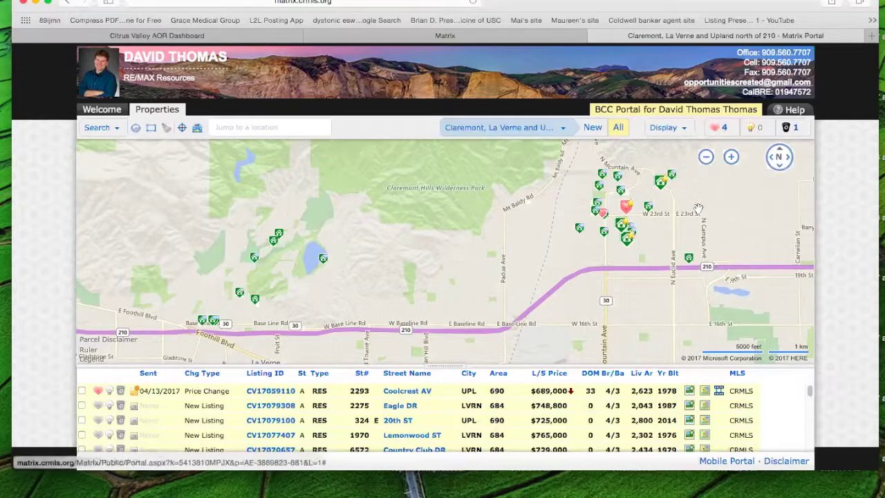
# - Pan the results map south over La Verne, Claremont and Upland along Foothill Blvd
pyautogui.moveTo(721, 246); pyautogui.dragTo(719, 241)
pyautogui.scroll(-5, 719, 240)
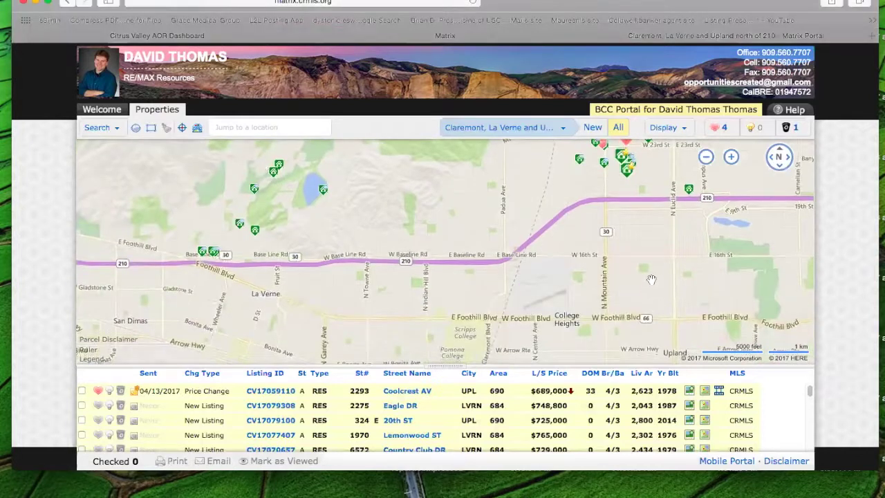
pyautogui.scroll(-1, 629, 282)
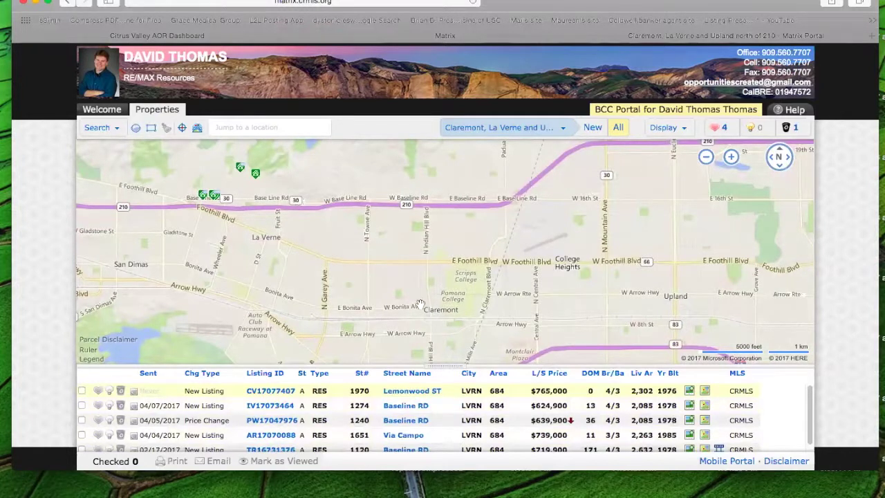
pyautogui.scroll(2, 448, 244)
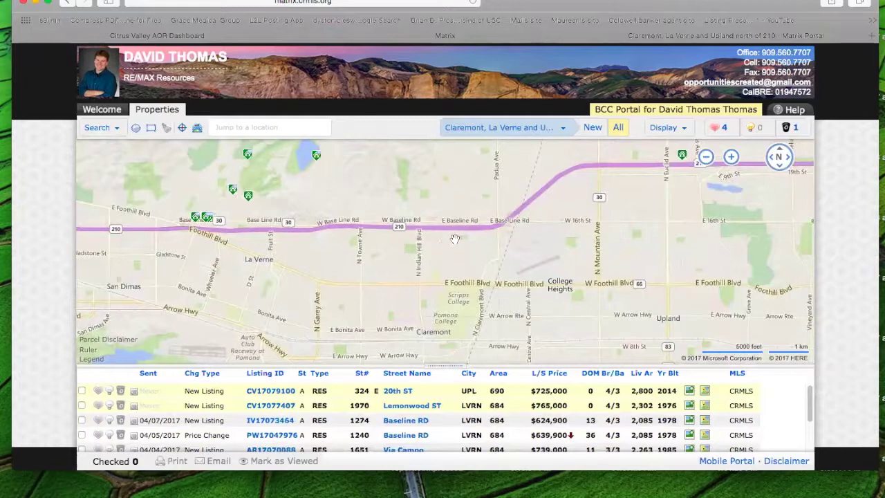
pyautogui.scroll(2, 458, 238)
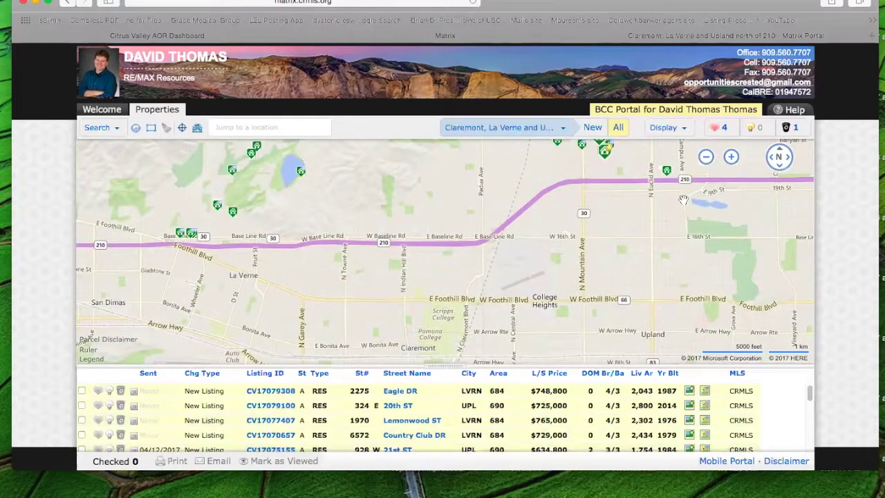
pyautogui.moveTo(679, 226); pyautogui.dragTo(672, 252)
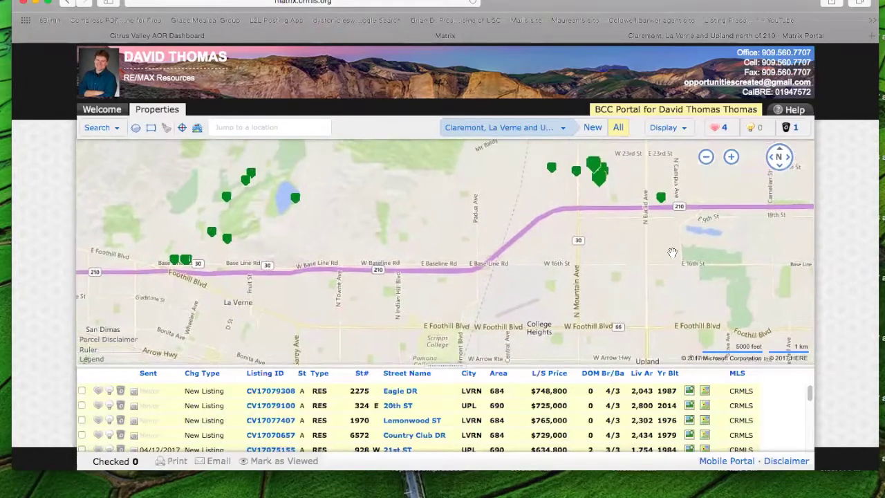